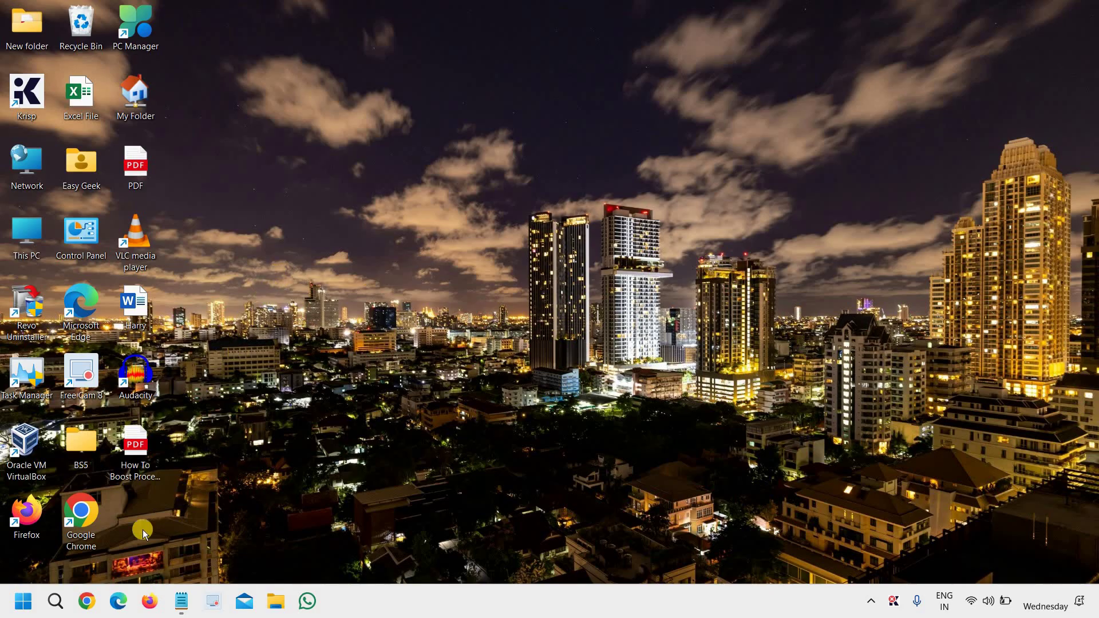
# - Search for cmd and launch Command Prompt as administrator
pyautogui.click(56, 605)
pyautogui.write('cmd')
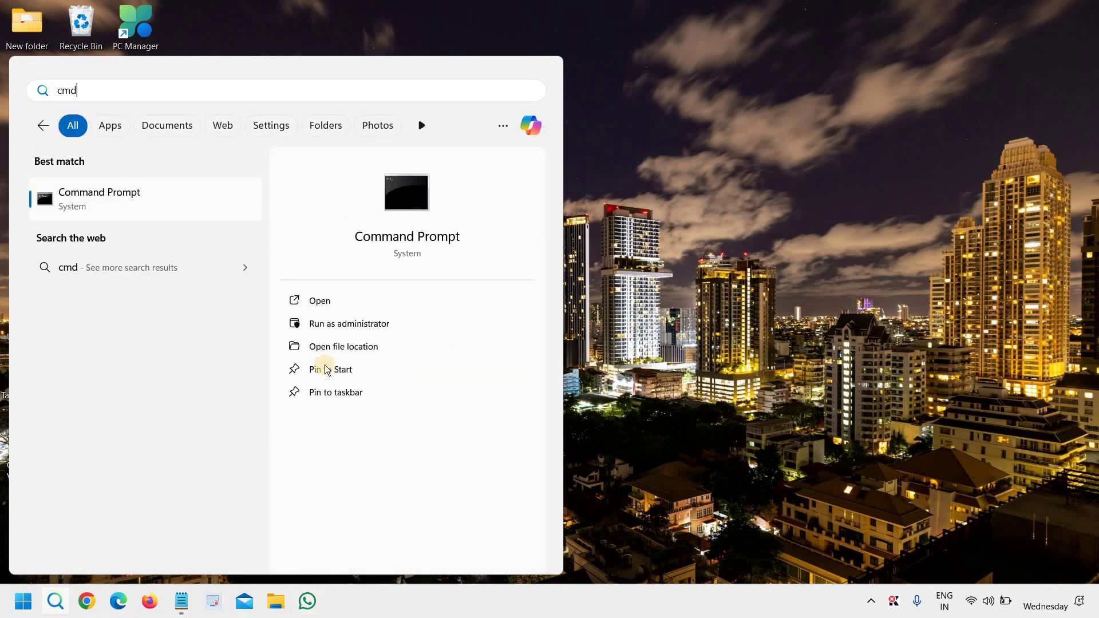
pyautogui.click(364, 330)
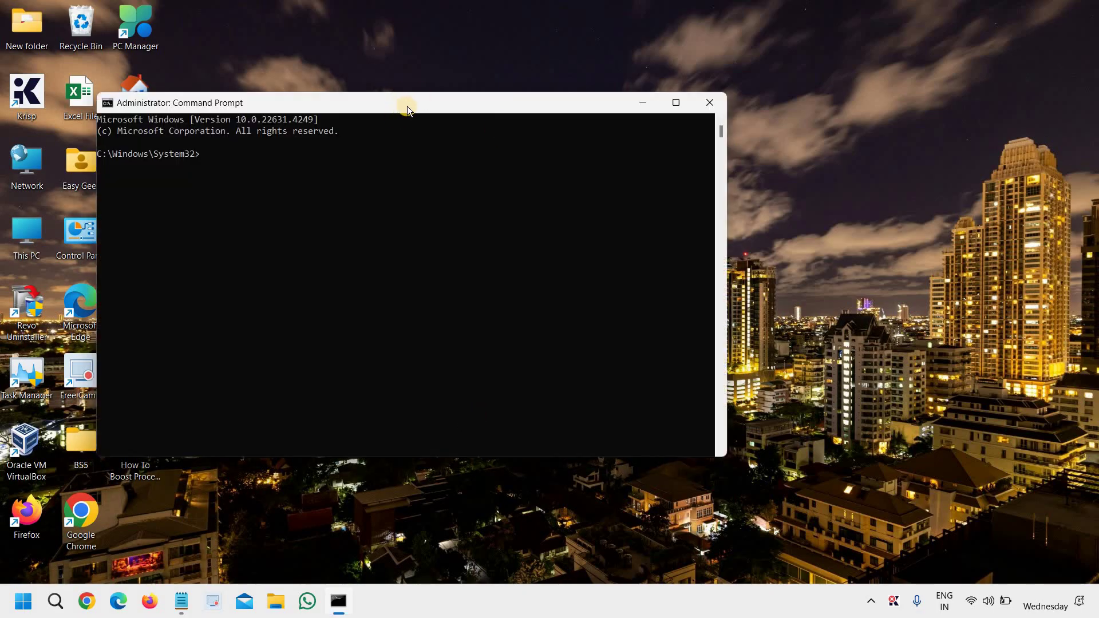
# - Run SFC /SCANNOW until verification starts, then close the administrator window
pyautogui.moveTo(407, 106); pyautogui.dragTo(498, 106)
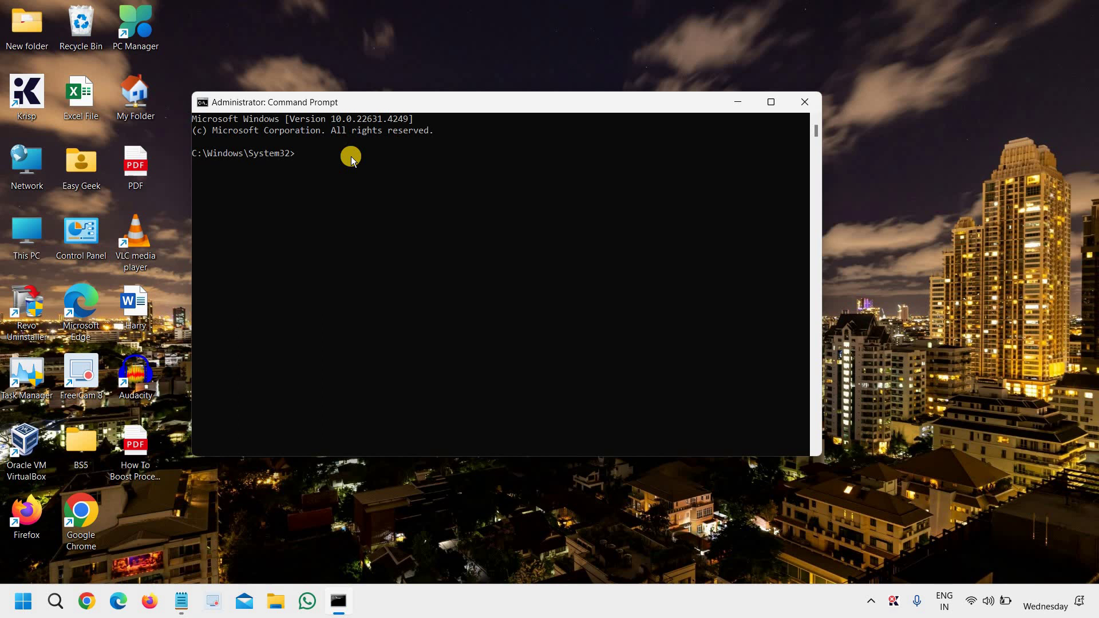
pyautogui.write('SF')
pyautogui.write('C /SCANNOW')
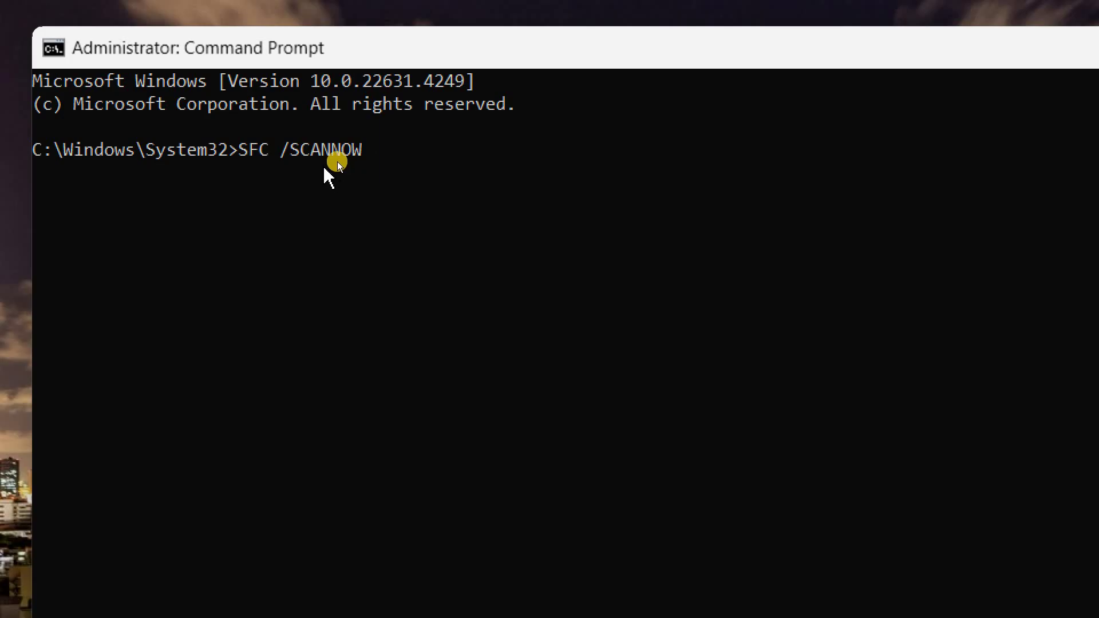
pyautogui.press('Return')
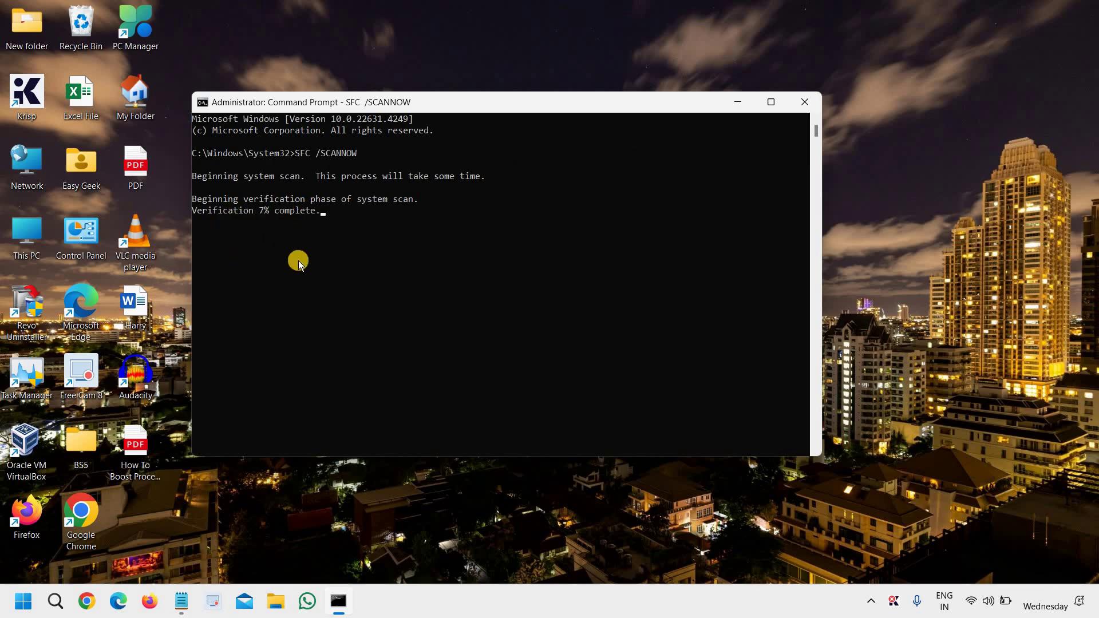
pyautogui.click(805, 102)
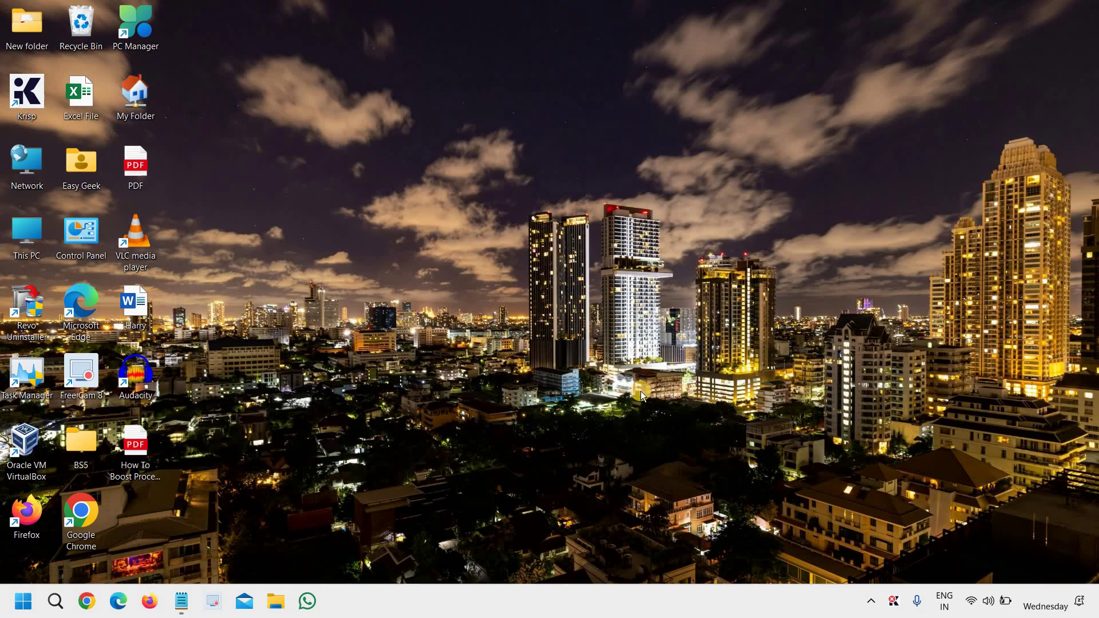
# - From the Start right-click menu, reach Settings > Apps > Installed apps
pyautogui.rightClick(21, 603)
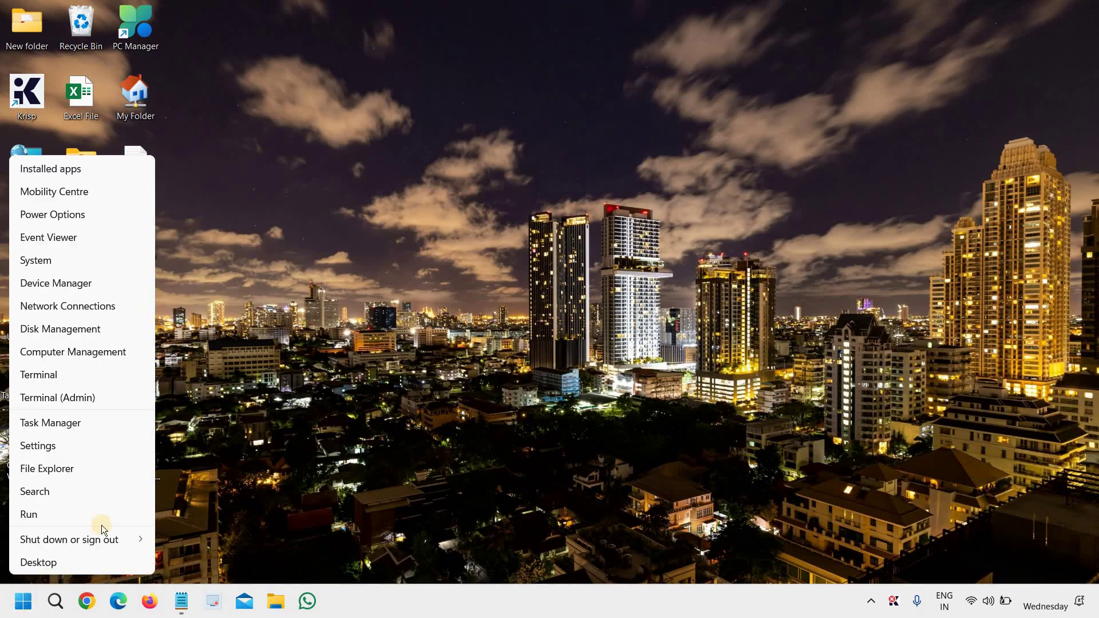
pyautogui.click(53, 447)
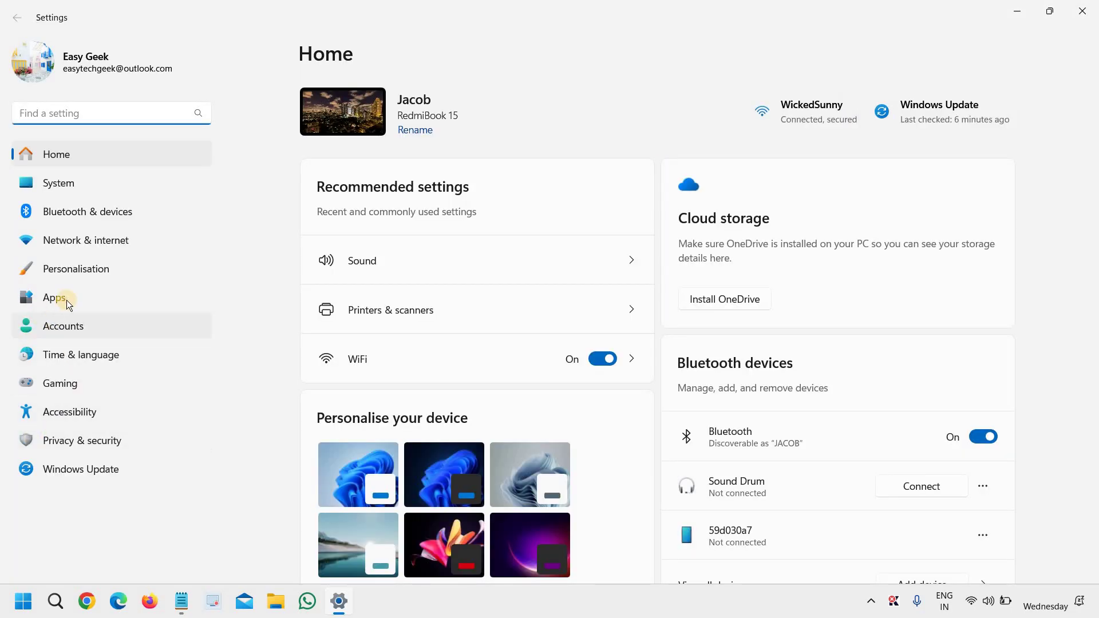
pyautogui.click(66, 300)
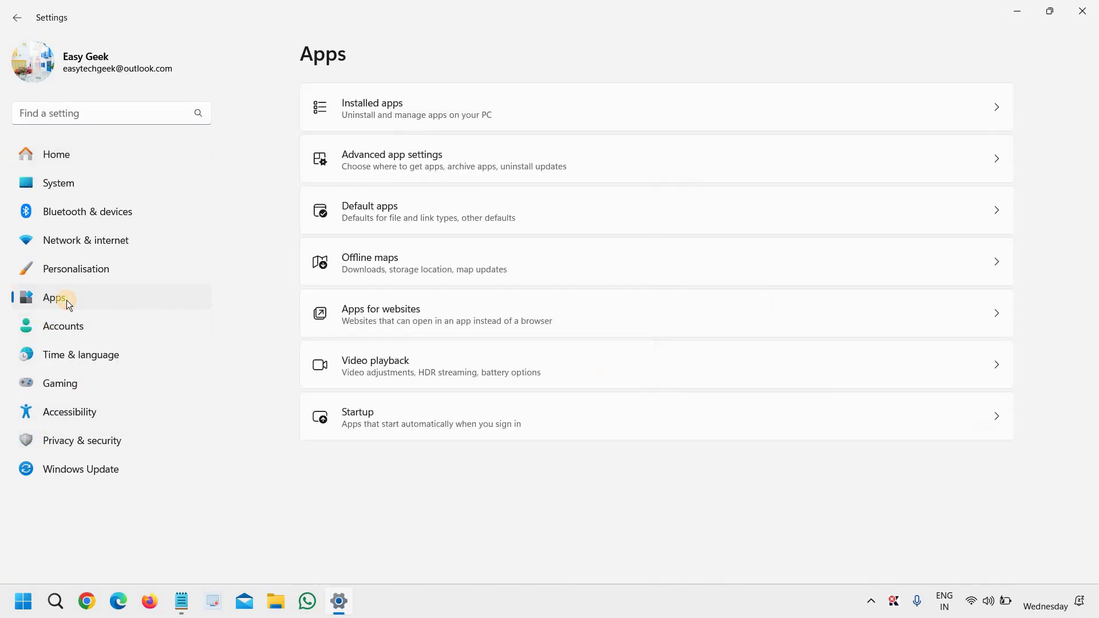
pyautogui.click(394, 119)
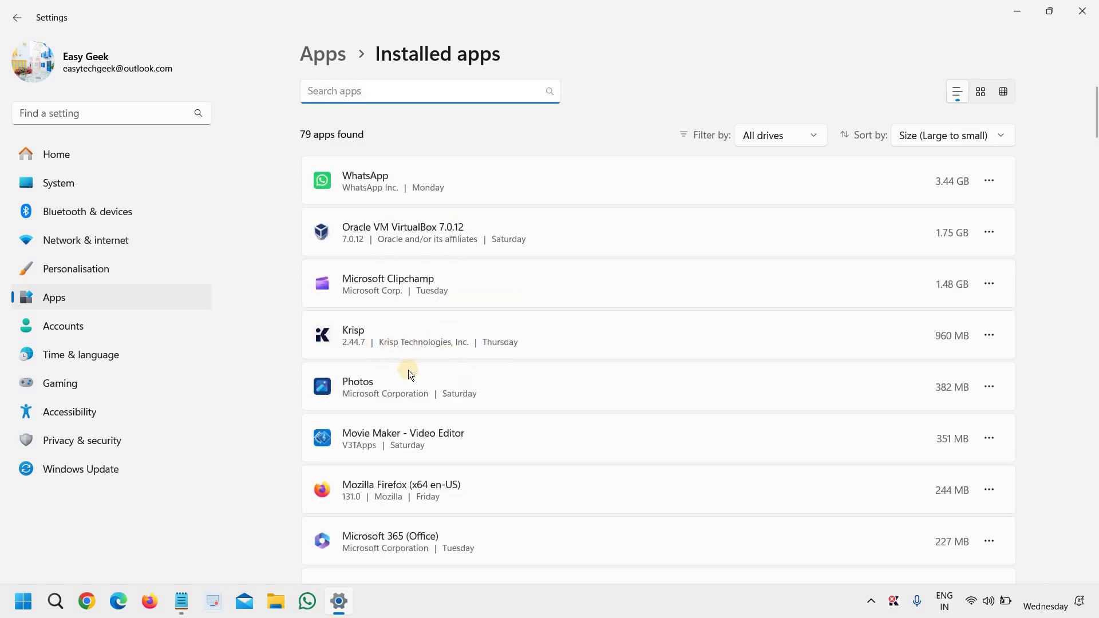
# - Show the Photos app's Advanced options with its Repair and Reset section, then close Settings
pyautogui.click(421, 388)
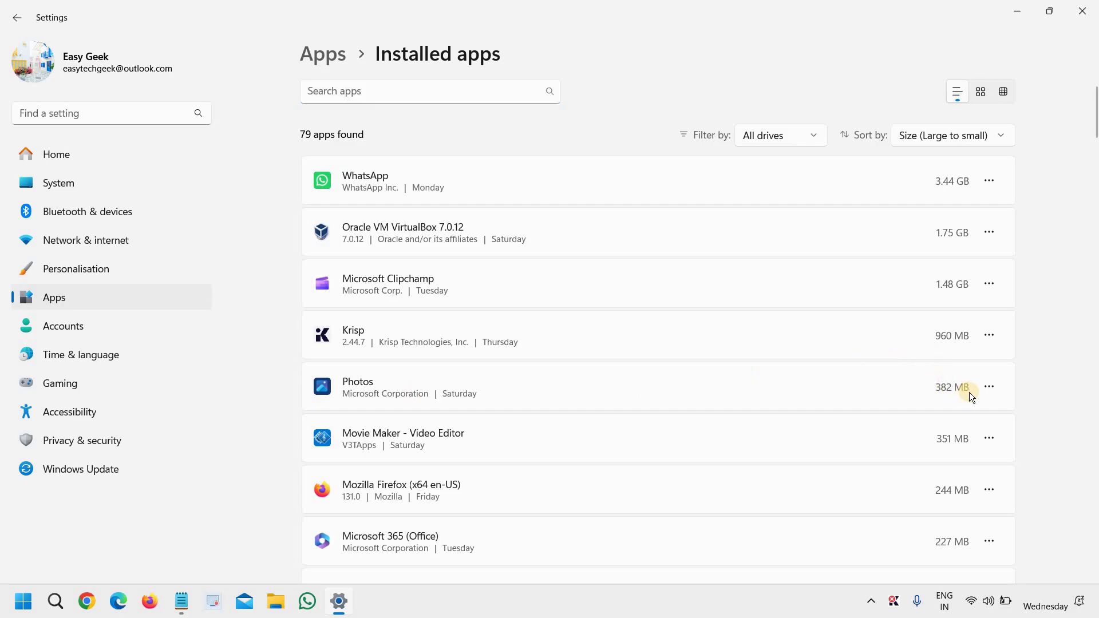
pyautogui.click(988, 387)
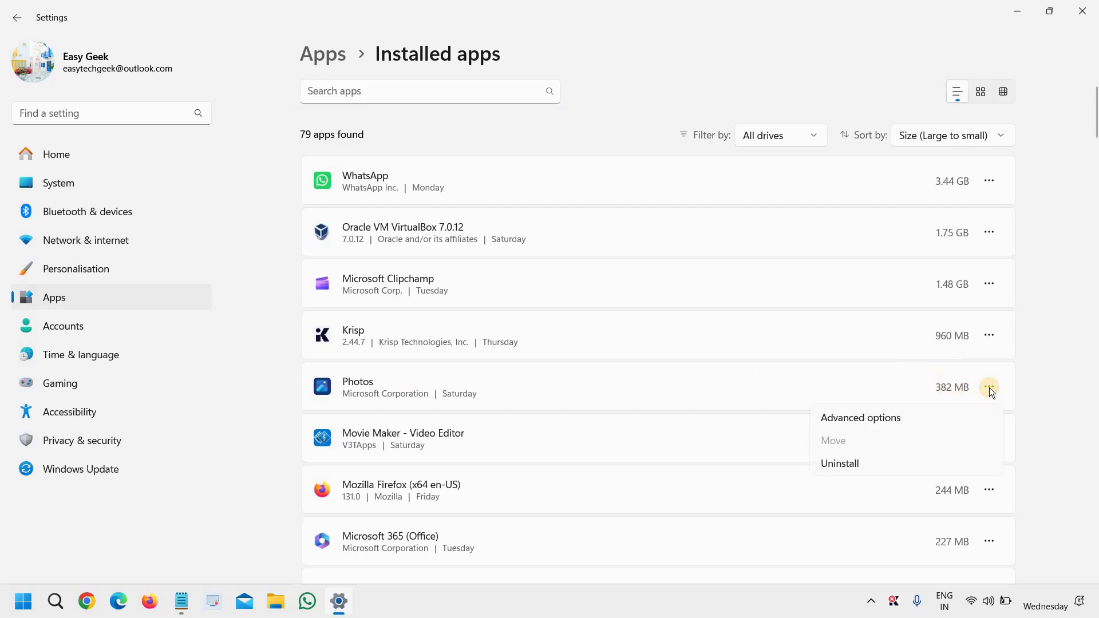
pyautogui.click(903, 418)
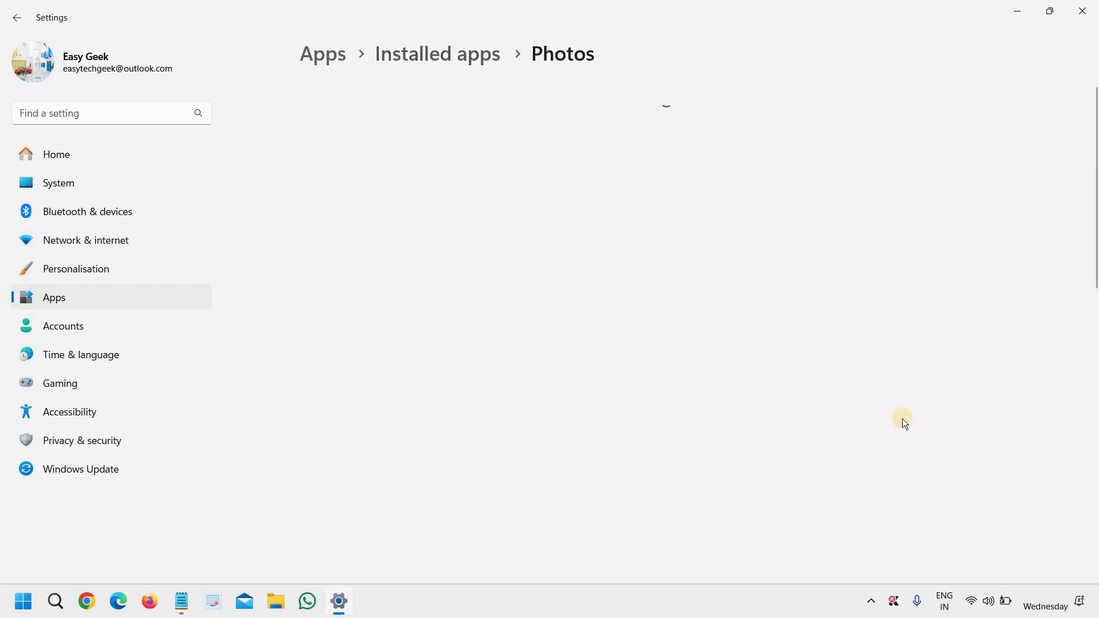
pyautogui.scroll(-2, 642, 395)
pyautogui.scroll(-3, 609, 392)
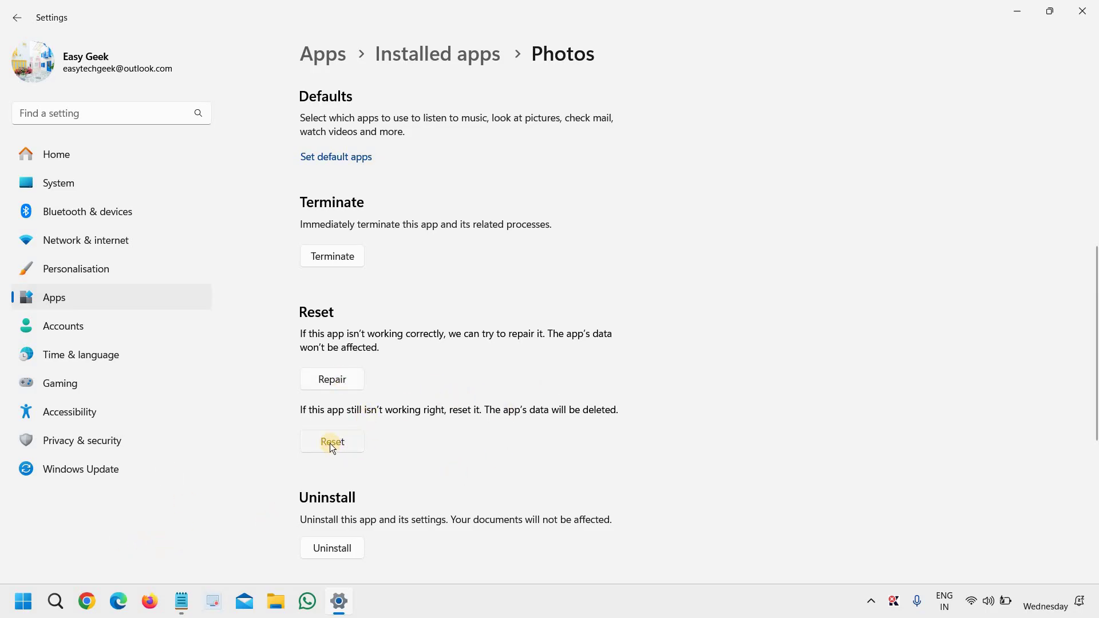
pyautogui.click(1081, 10)
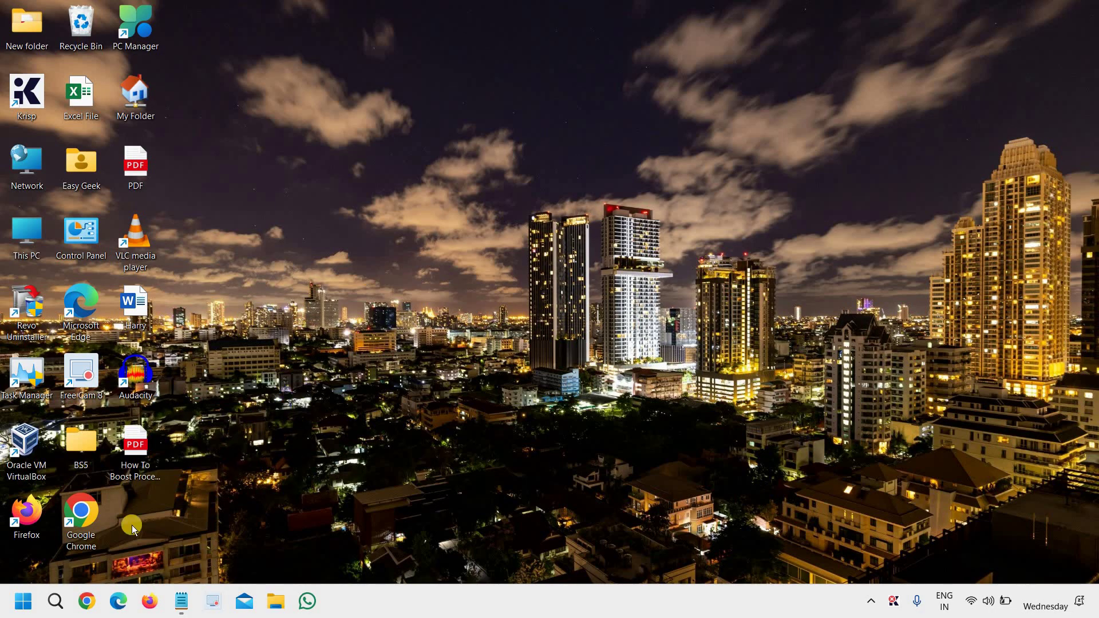
# - Launch wsreset from the Run dialog to clear the app store cache
pyautogui.click(24, 604)
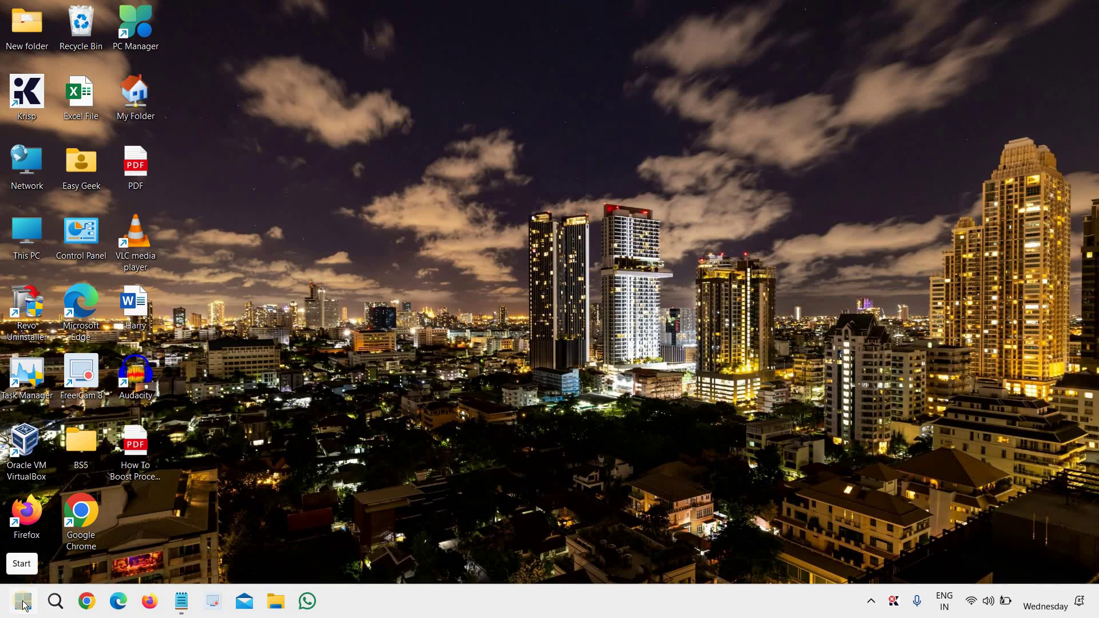
pyautogui.rightClick(24, 604)
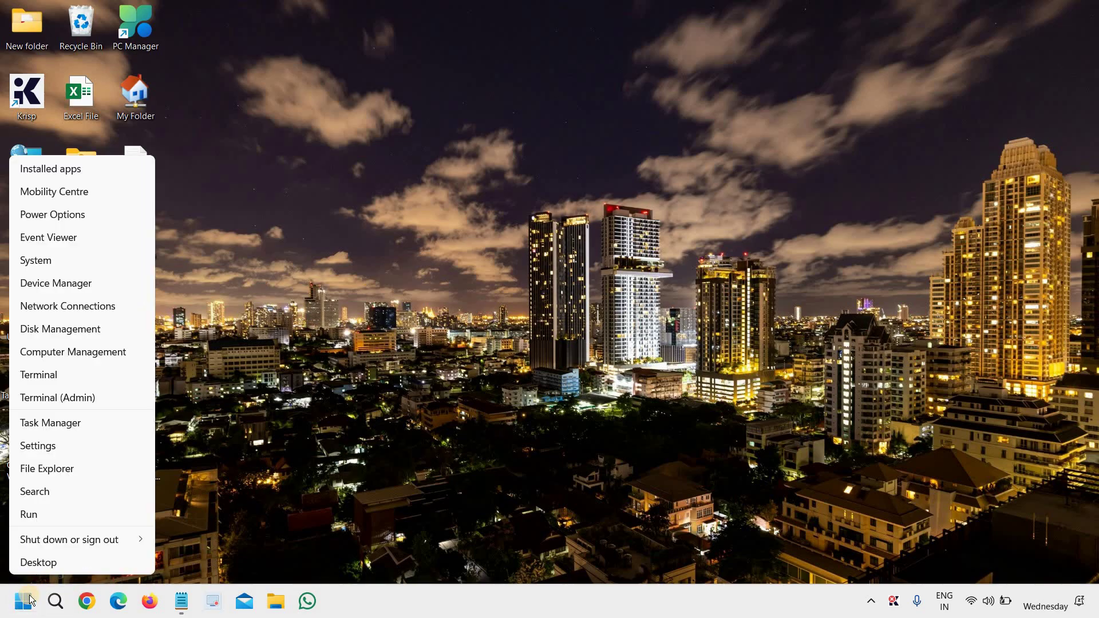
pyautogui.click(47, 515)
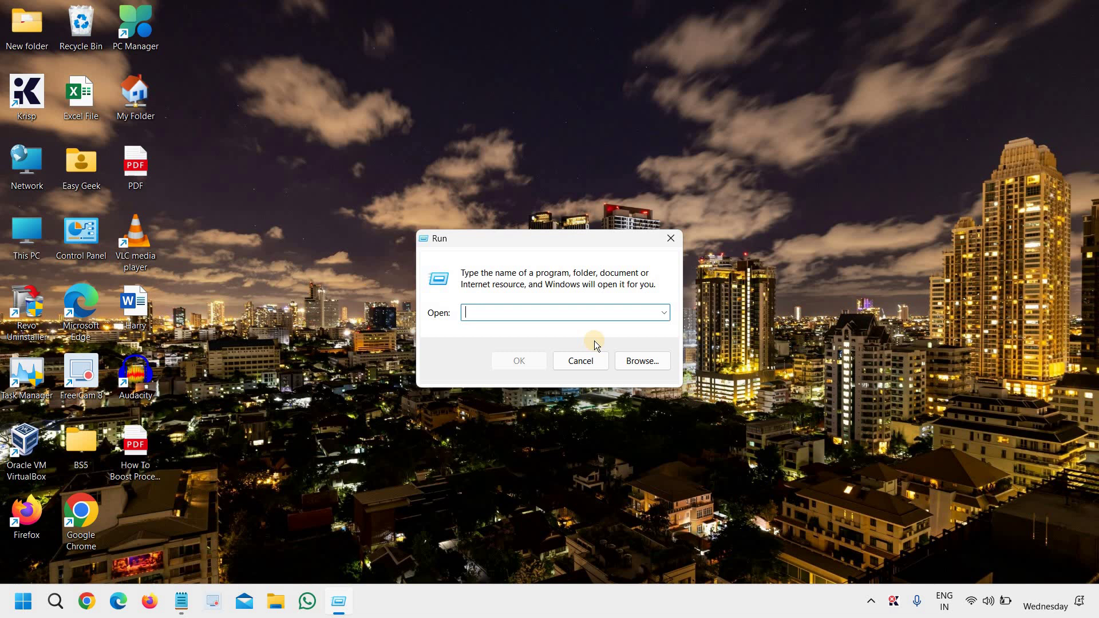
pyautogui.write('ws')
pyautogui.write('reset')
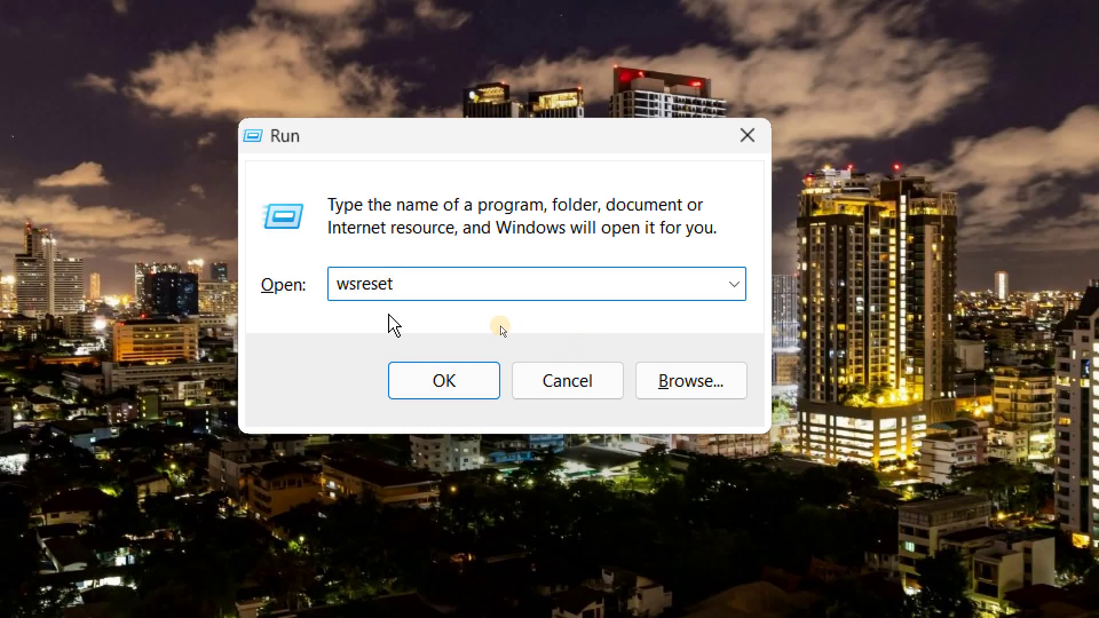
pyautogui.click(448, 379)
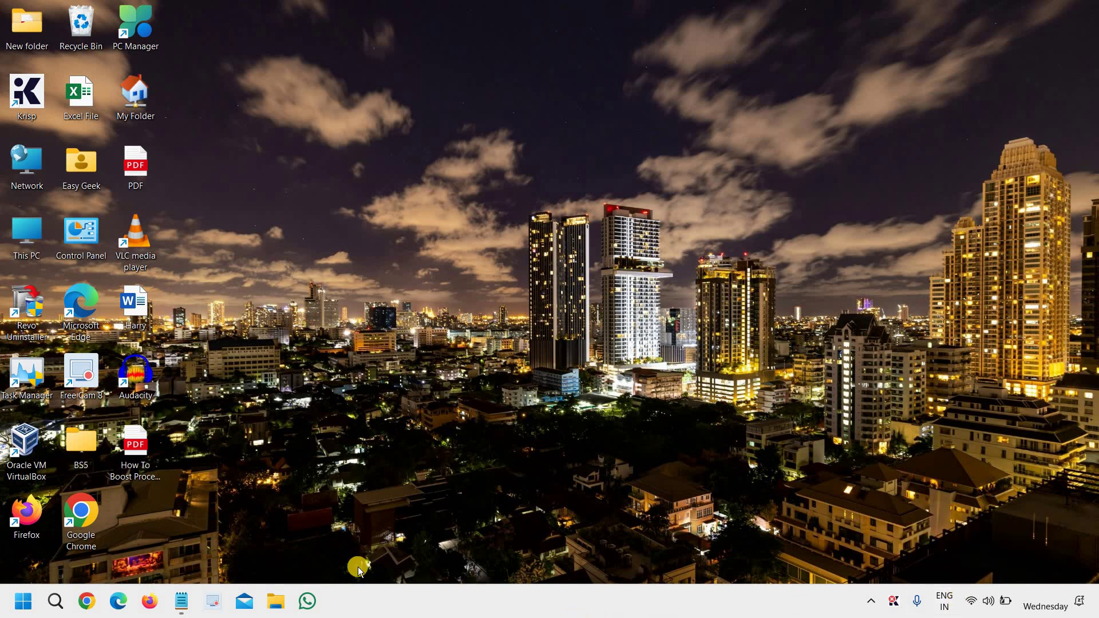
# - Copy the DISM RestoreHealth command line from Notepad and minimize it
pyautogui.click(182, 602)
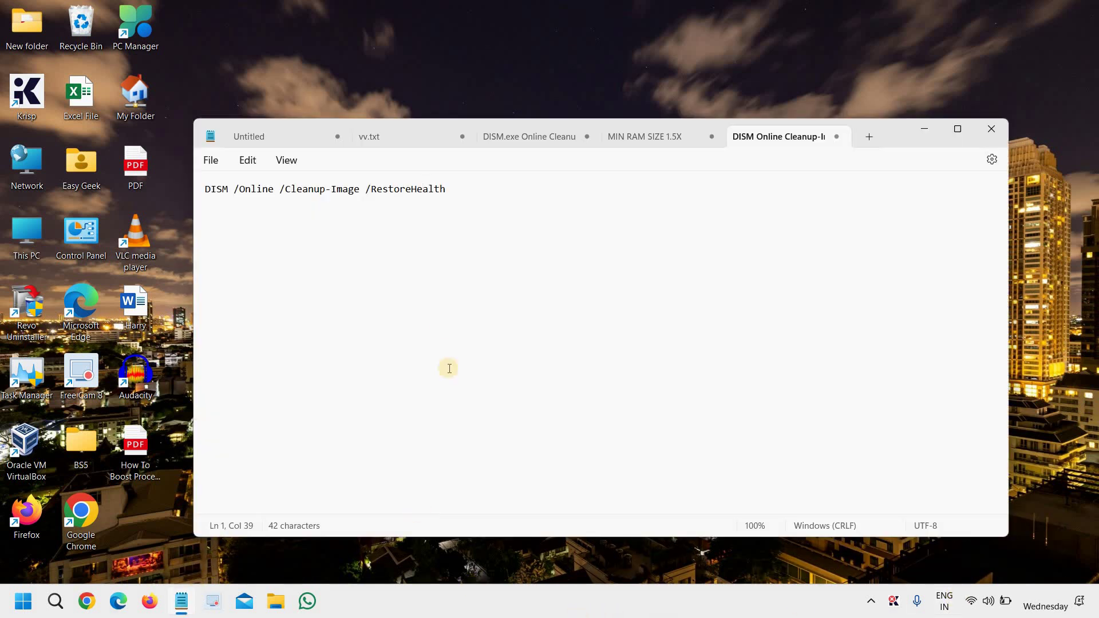
pyautogui.moveTo(446, 188); pyautogui.dragTo(201, 190)
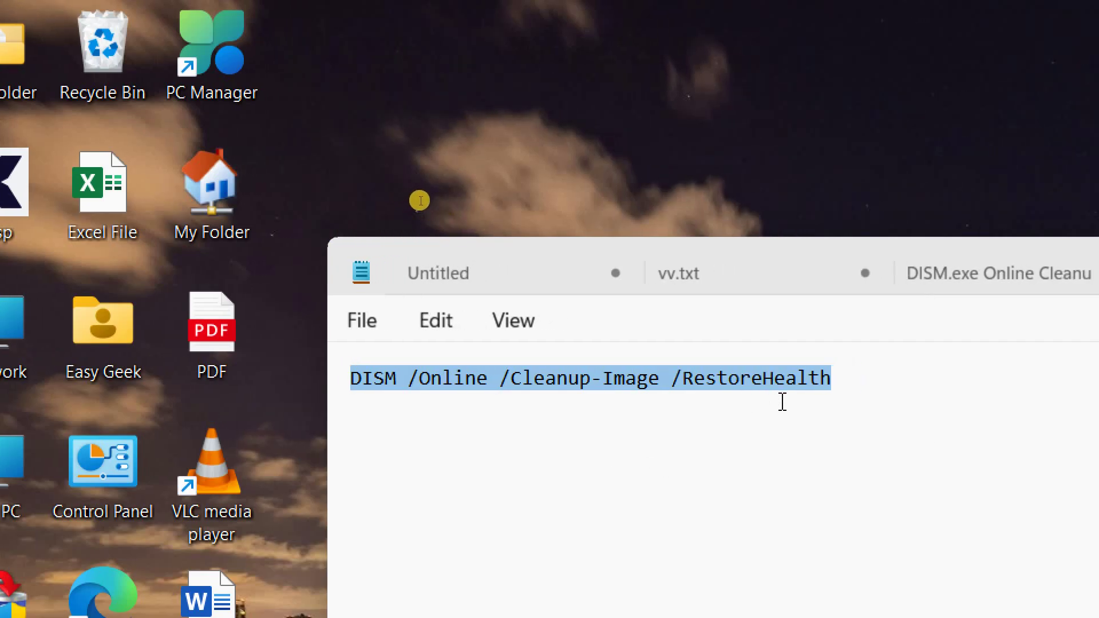
pyautogui.rightClick(766, 387)
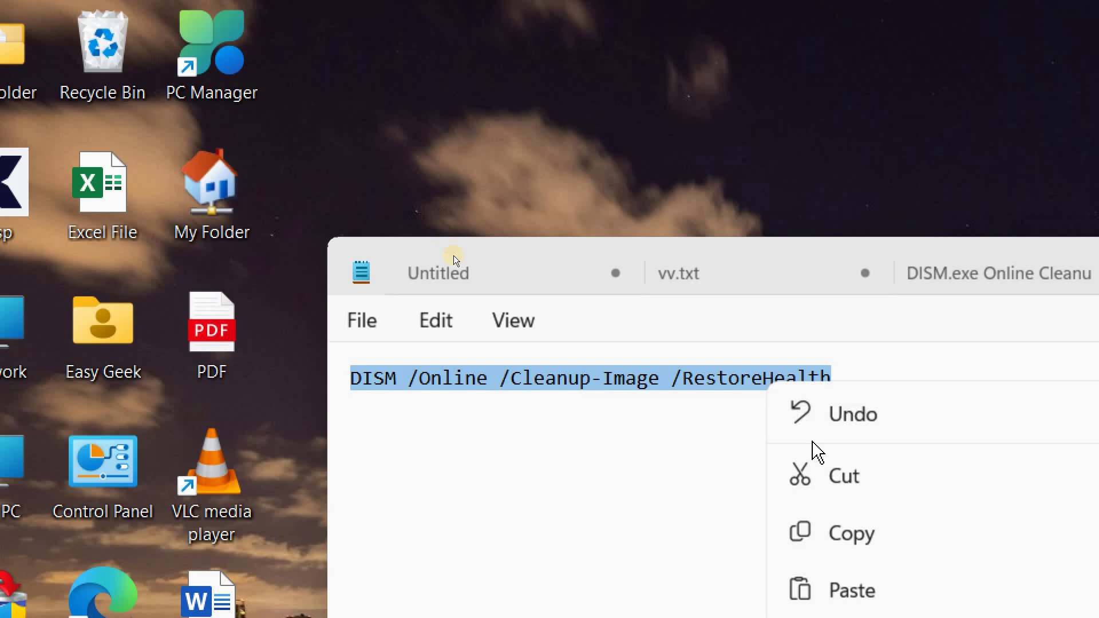
pyautogui.click(858, 535)
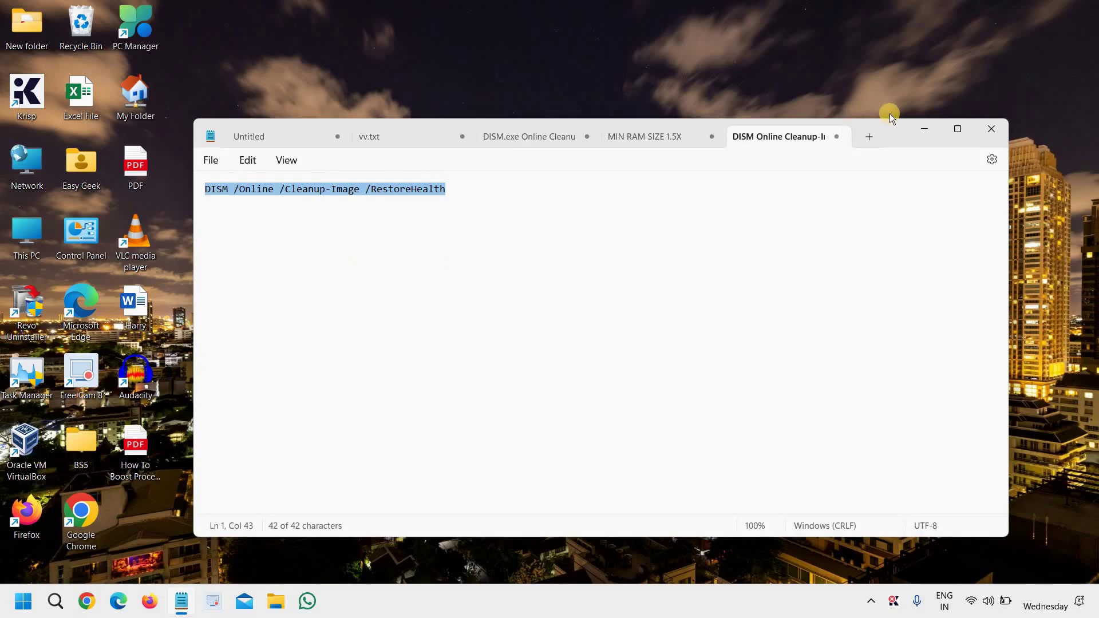
pyautogui.click(923, 128)
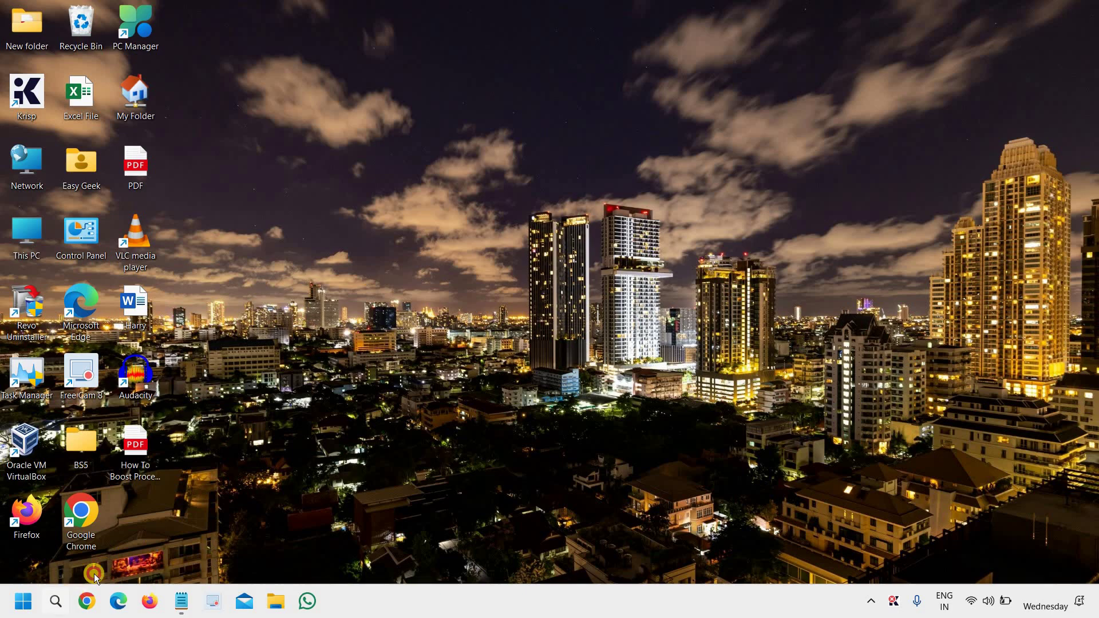
# - Search for cmd and launch Command Prompt as administrator
pyautogui.press('super+s')
pyautogui.write('cmd')
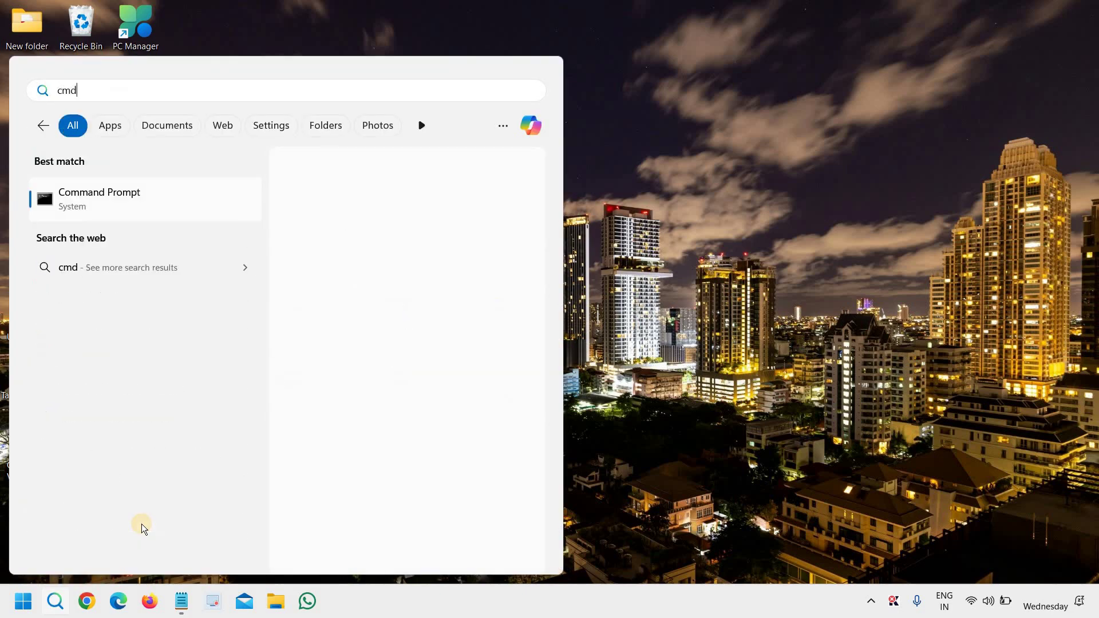
pyautogui.click(316, 331)
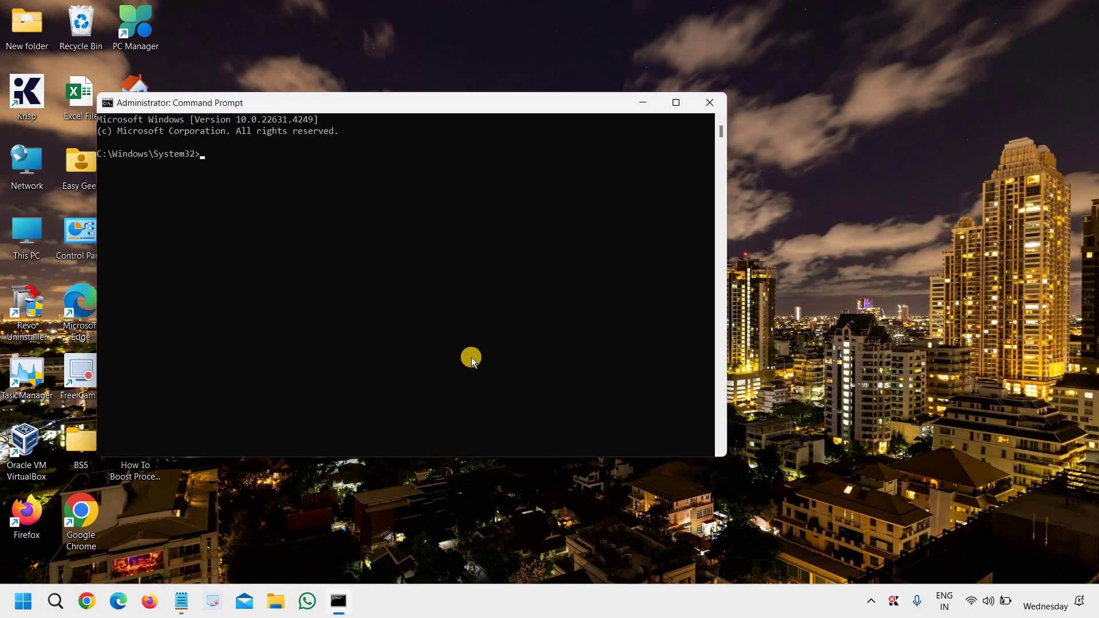
pyautogui.write('DISM /Online /Cleanup-Image /RestoreHealth')
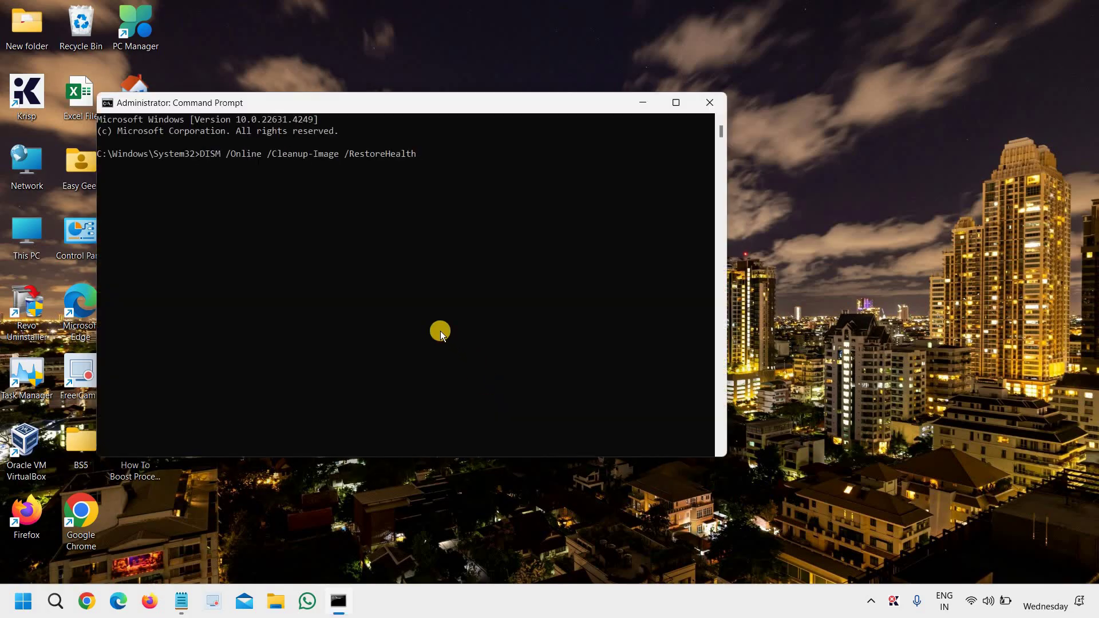
# - Run DISM /Online /Cleanup-Image /RestoreHealth and minimize the window while it works
pyautogui.press('Return')
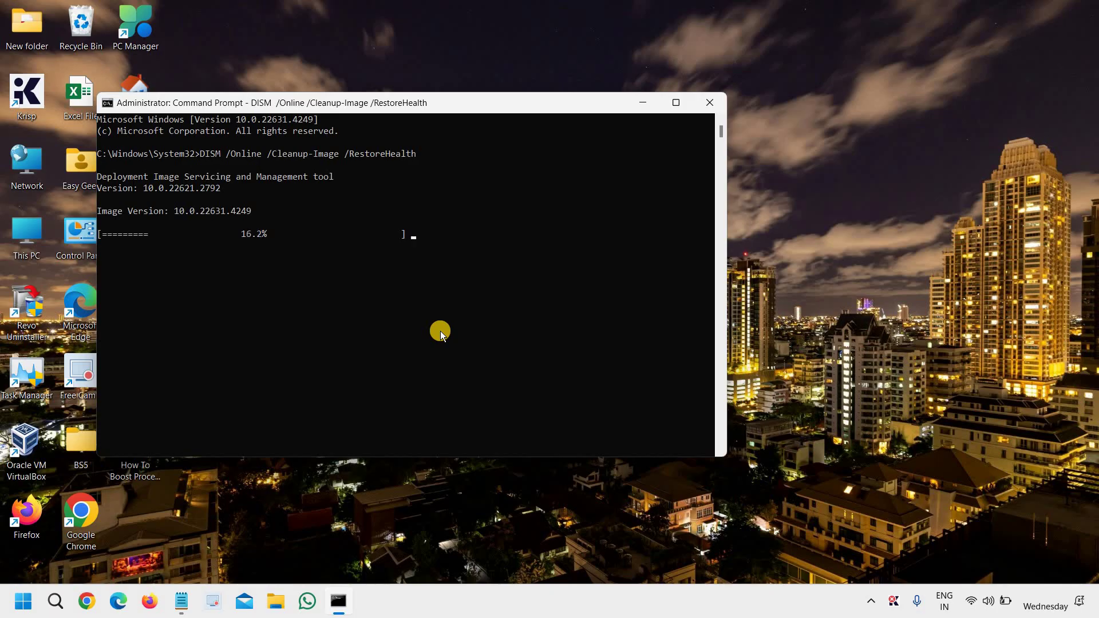
pyautogui.click(638, 105)
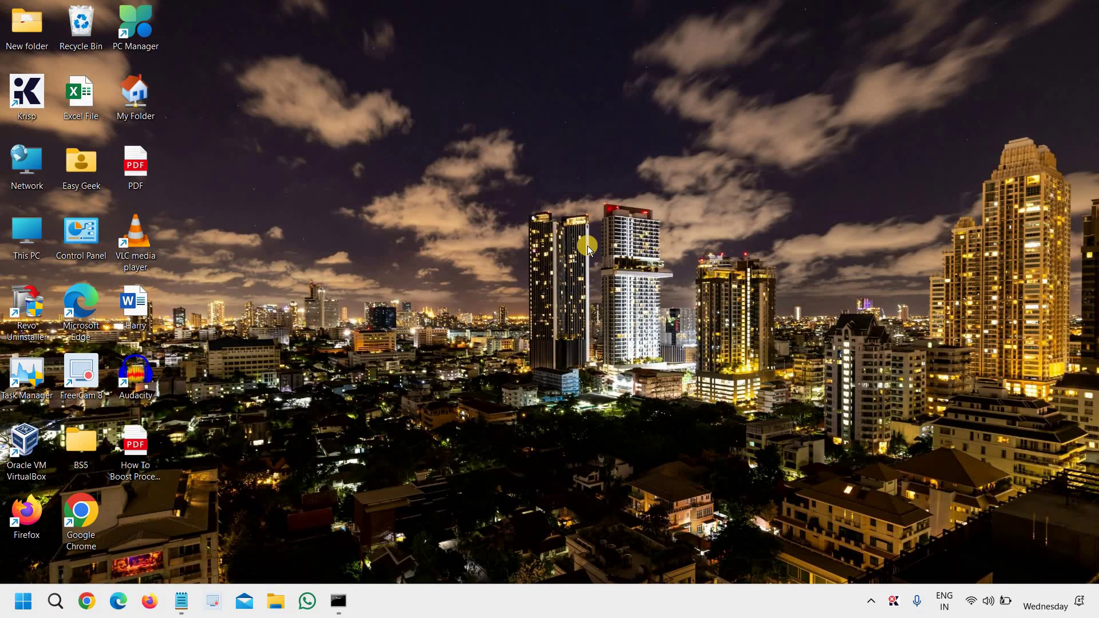